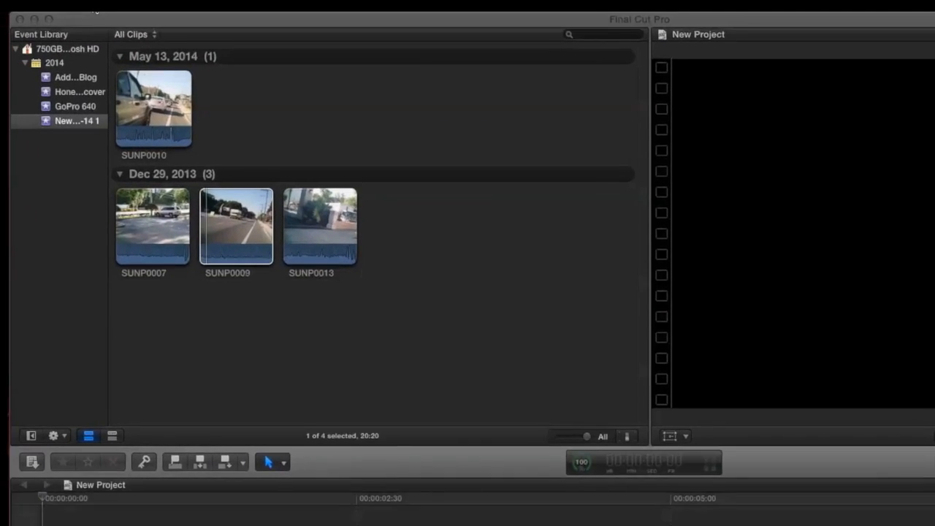
# Step: Rename the last event in the 2014 event library group as "5 min tour"
pyautogui.click(62, 5)
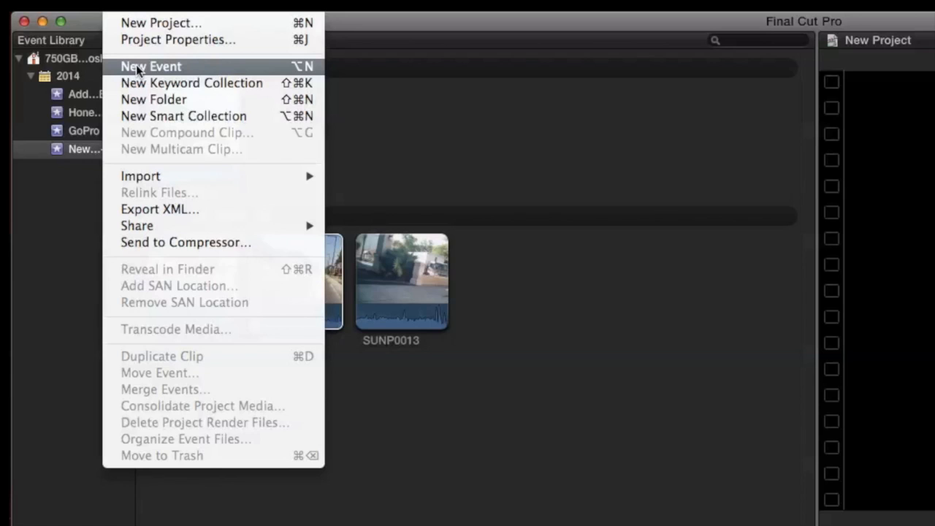
pyautogui.click(64, 149)
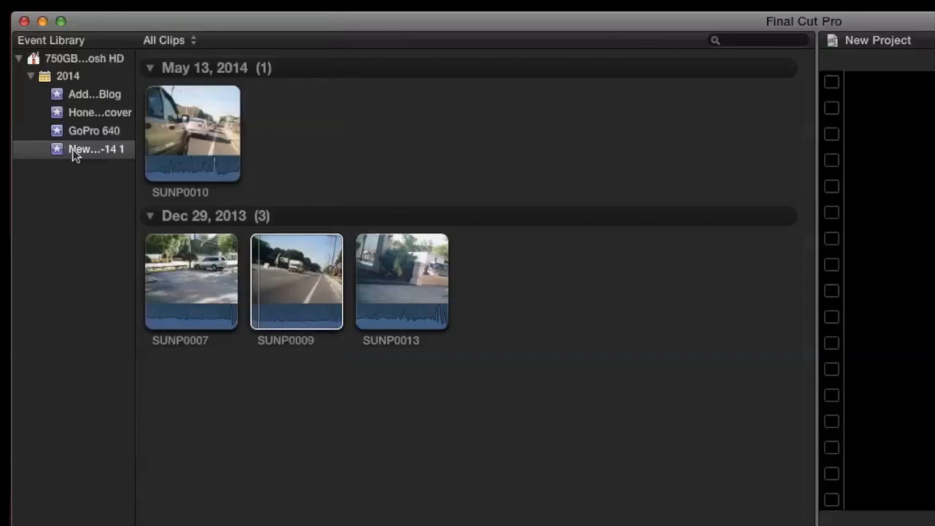
pyautogui.click(85, 150)
pyautogui.click(82, 149)
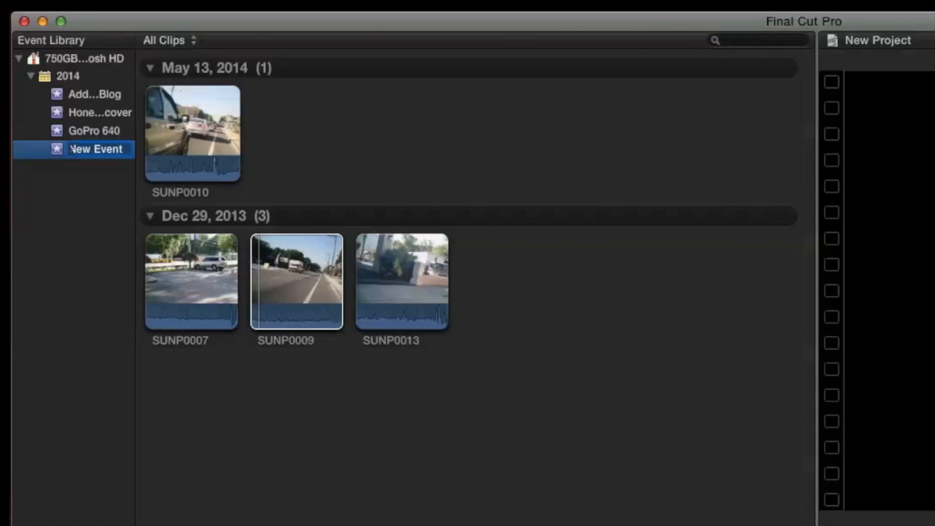
pyautogui.press('Return')
pyautogui.click(90, 154)
pyautogui.write('L')
pyautogui.write('o')
pyautogui.press('BackSpace')
pyautogui.press('BackSpace')
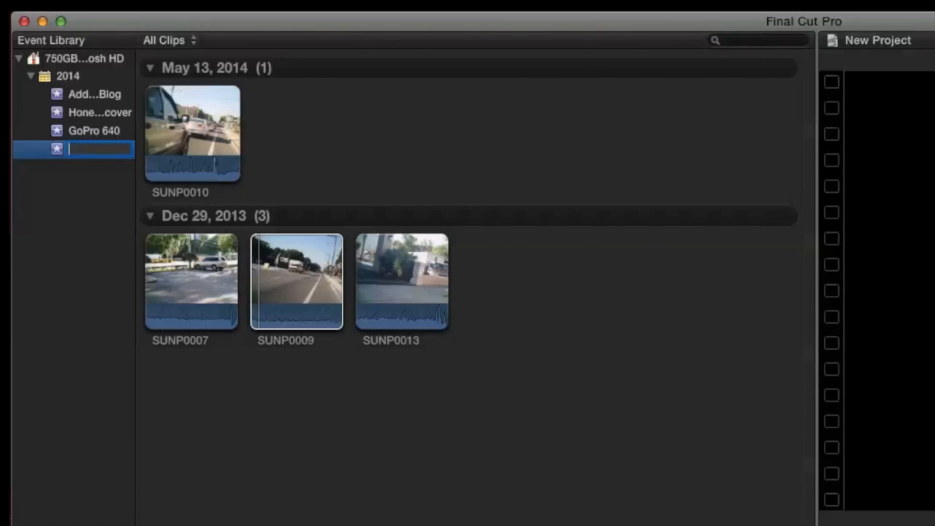
pyautogui.write('5 min tour')
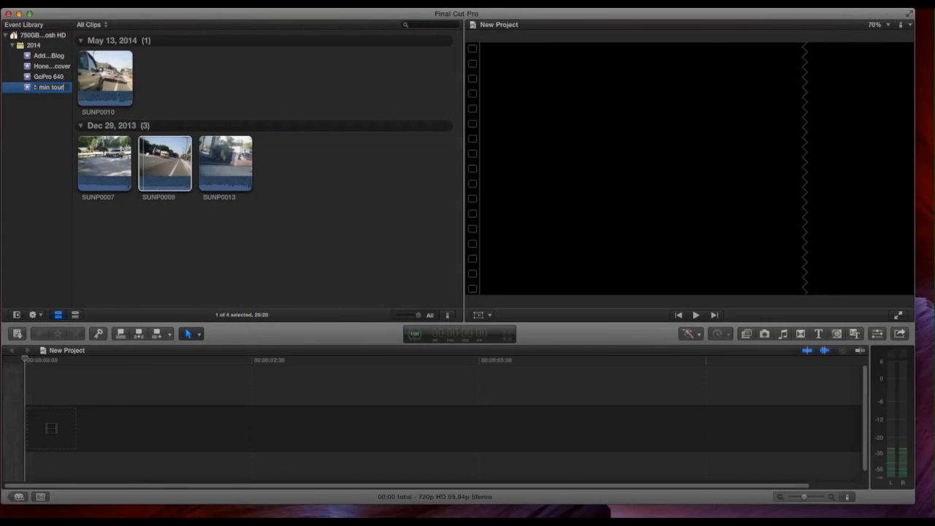
pyautogui.click(21, 91)
# Step: Open media import for the 5 min tour event and preview SUNP0014.AVI from the Desktop's Gopro folder
pyautogui.click(65, 8)
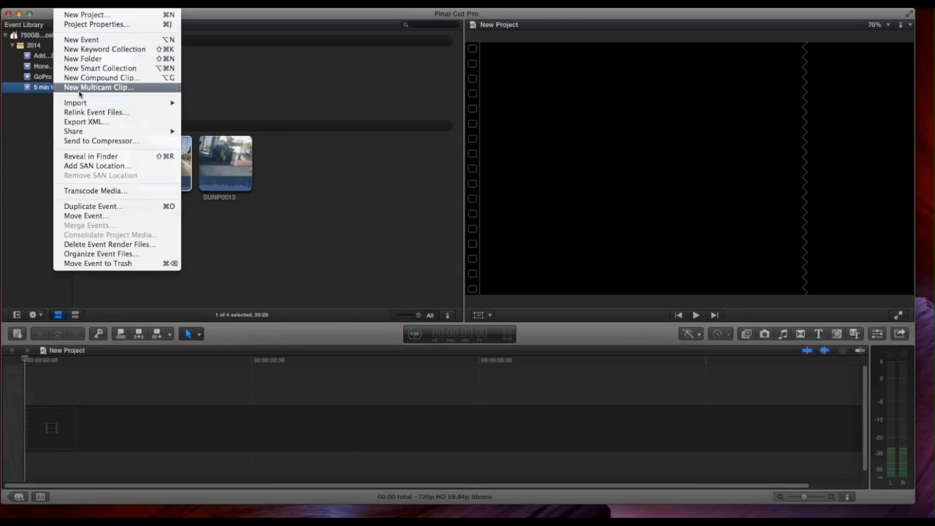
pyautogui.moveTo(174, 104)
pyautogui.click(196, 103)
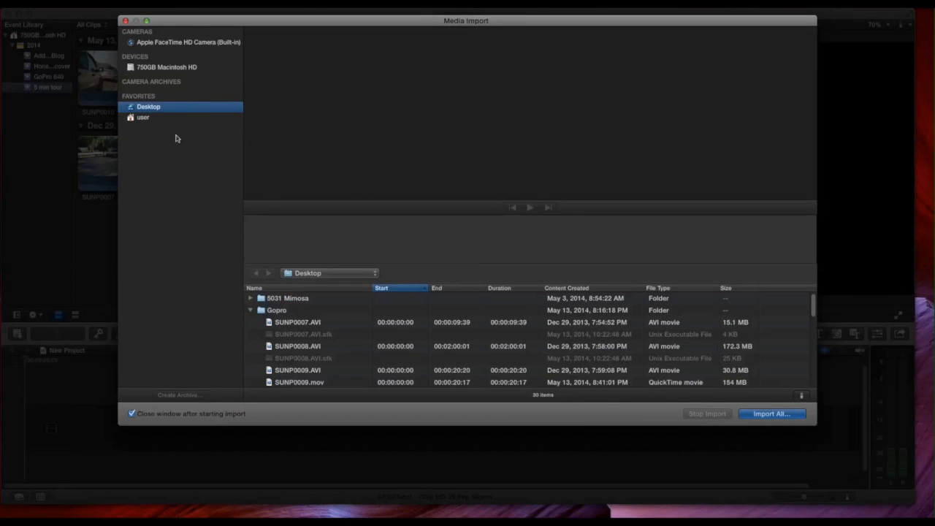
pyautogui.scroll(-10, 330, 330)
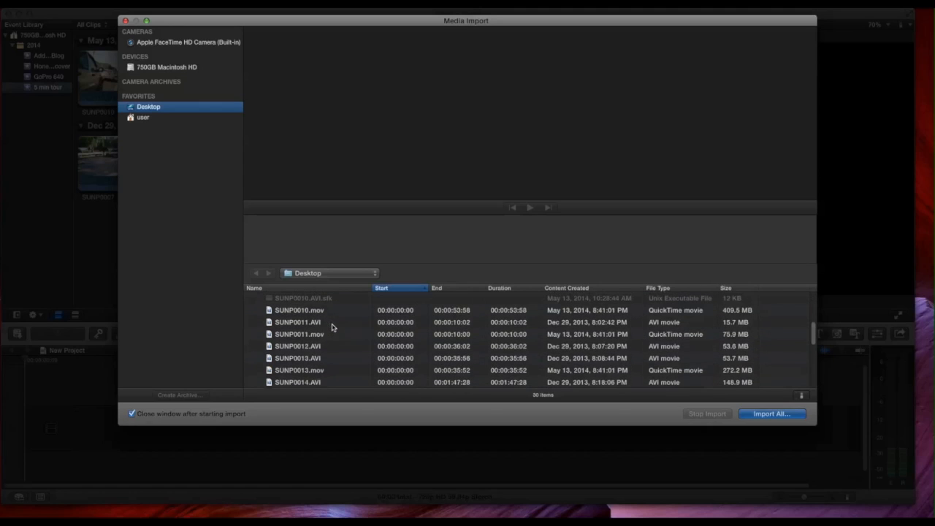
pyautogui.click(314, 354)
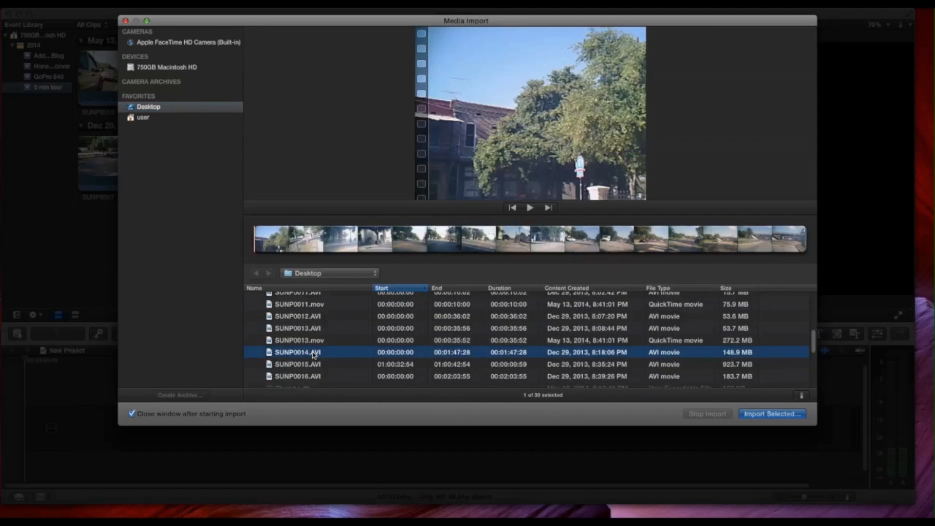
pyautogui.click(487, 223)
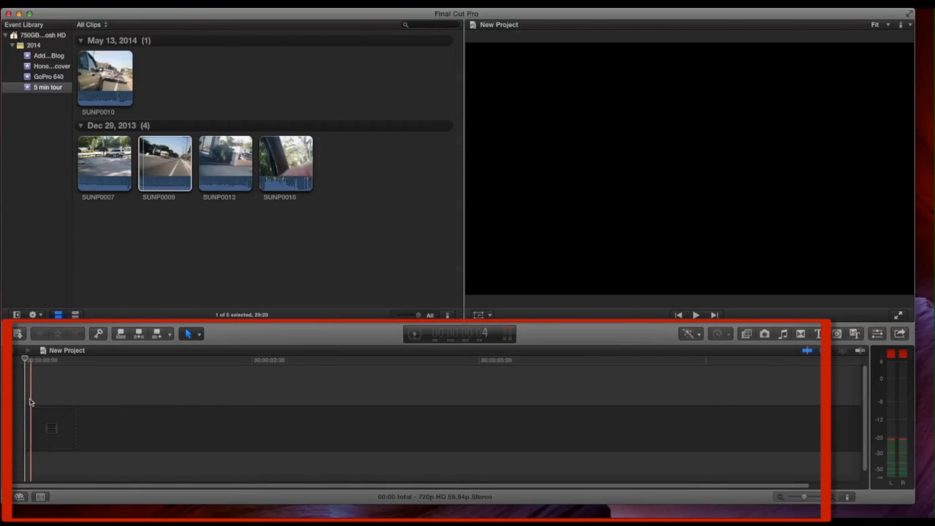
pyautogui.click(64, 4)
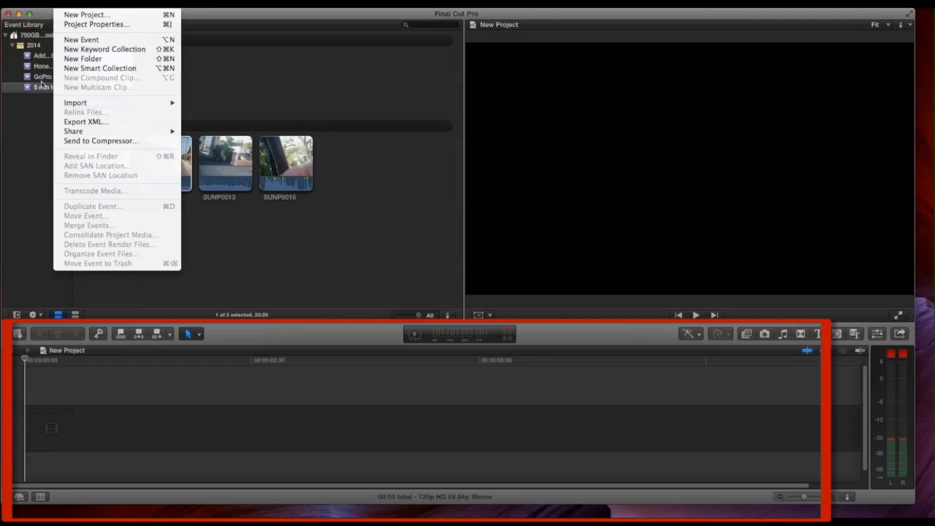
pyautogui.click(51, 353)
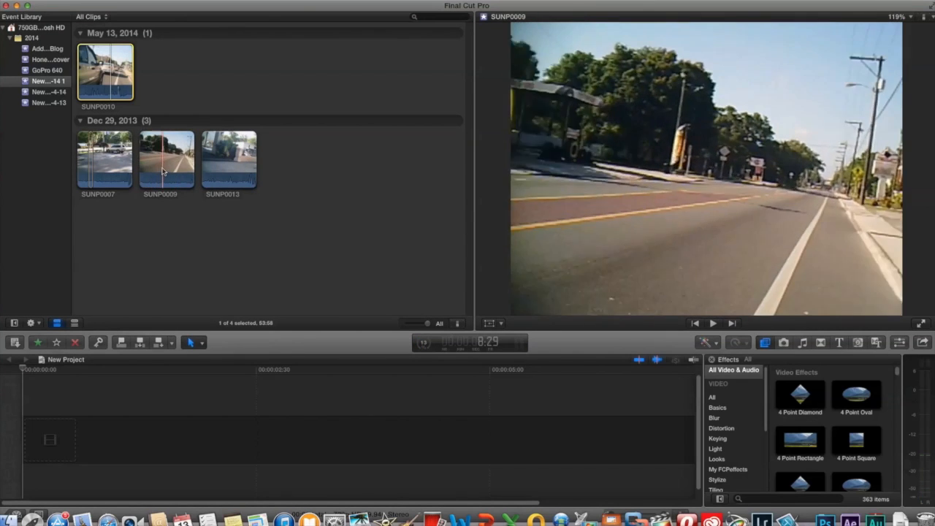
# Step: Mark a range in clip SUNP0009, with the in point at about 8:52 and an out point further along
pyautogui.click(165, 172)
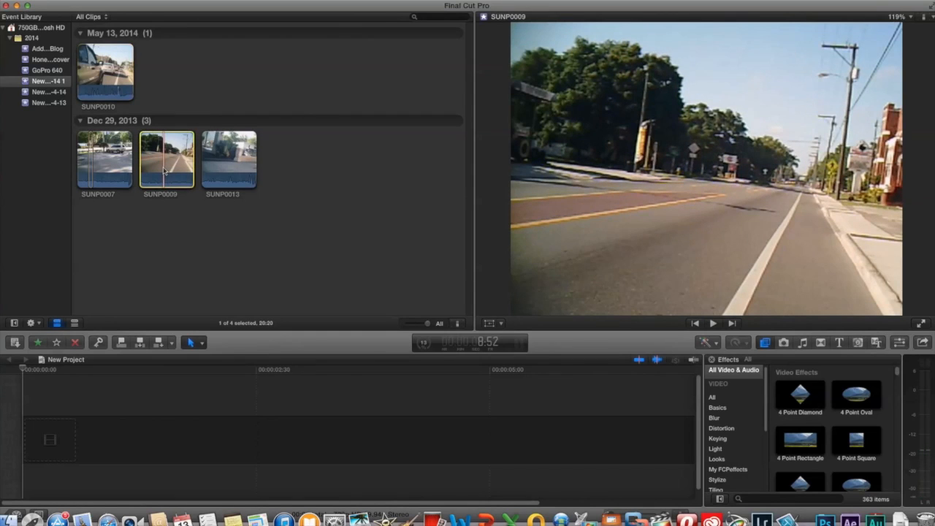
pyautogui.press('i')
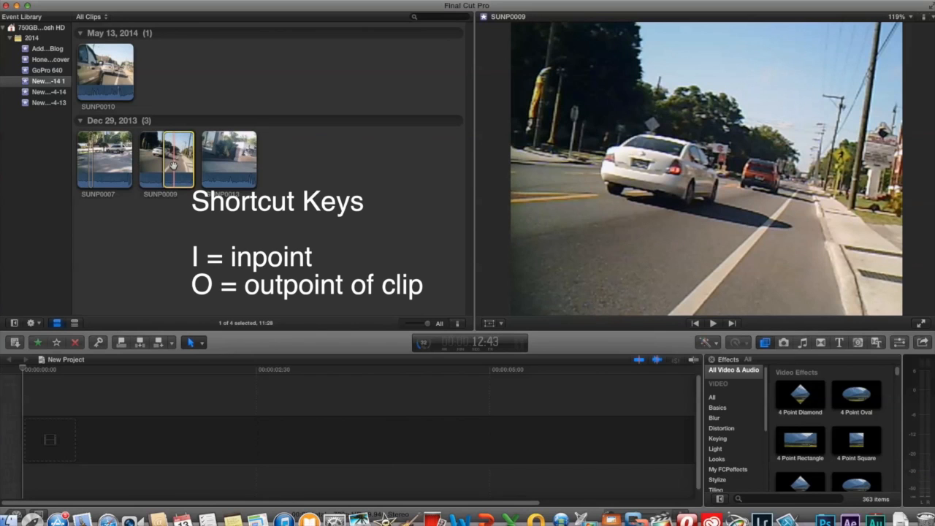
pyautogui.press('o')
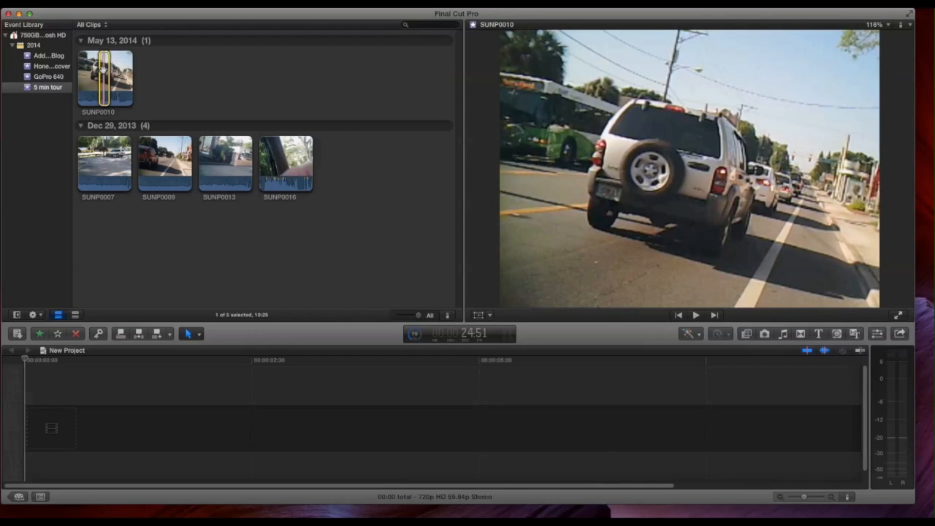
# Step: Add the marked range of SUNP0010 to the empty timeline with 720p HD, 960x720, 59.94p properties, and undo the addition
pyautogui.moveTo(104, 66); pyautogui.dragTo(24, 426)
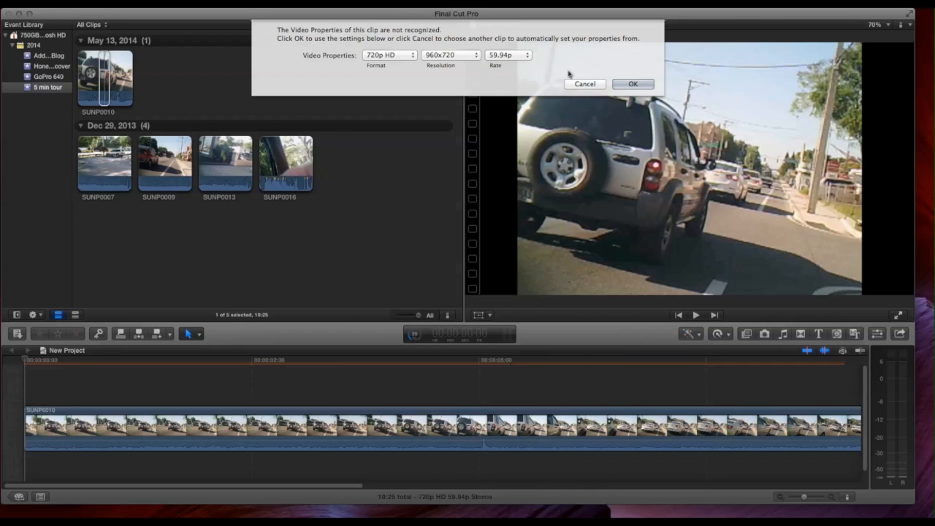
pyautogui.click(631, 84)
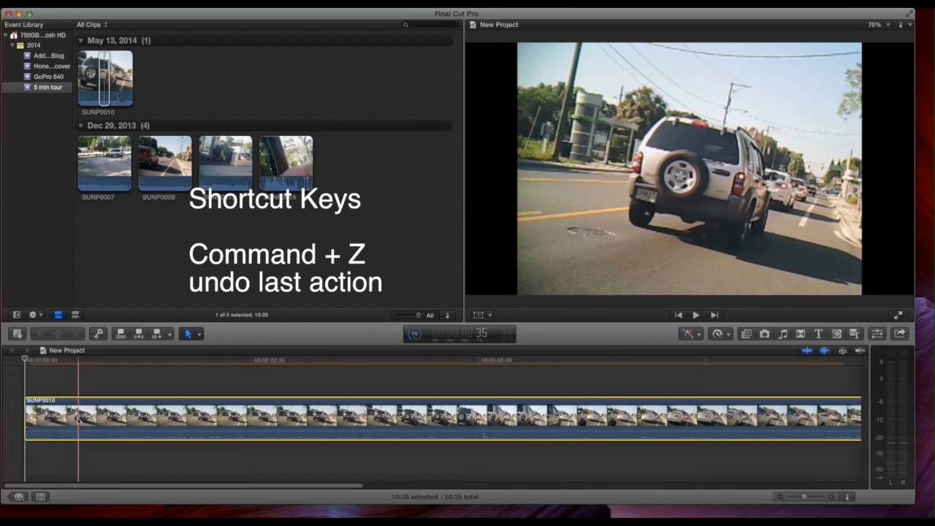
pyautogui.press('super+z')
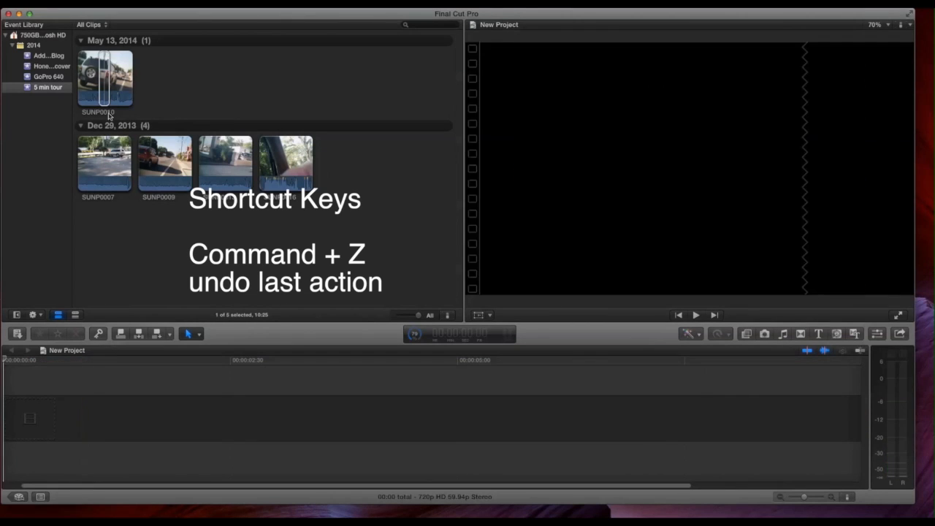
# Step: Append the marked range of SUNP0010 to the end of the sequence, accepting 720p HD, 960x720, 59.94p video properties
pyautogui.click(105, 85)
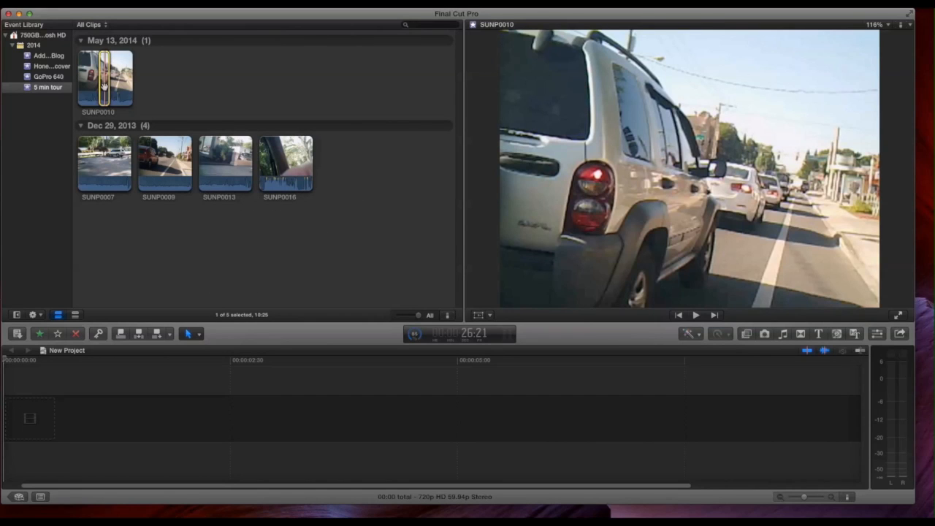
pyautogui.press('e')
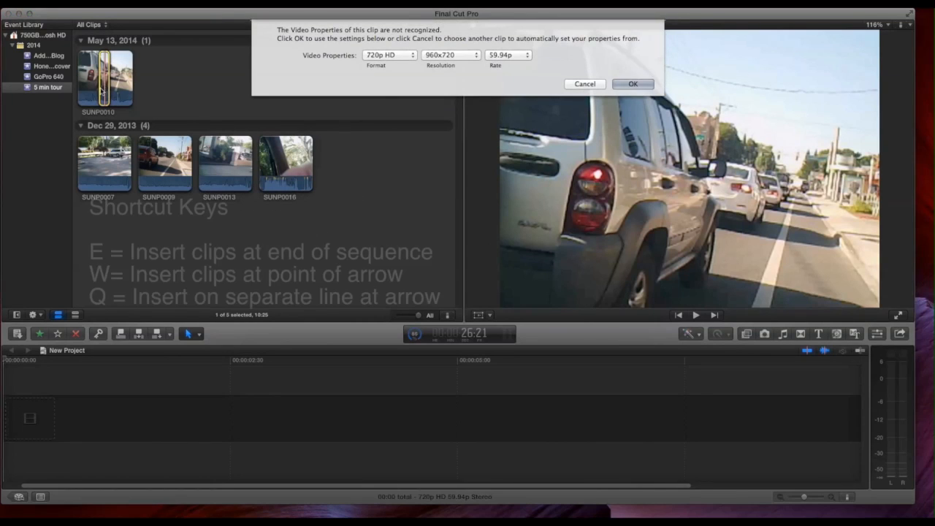
pyautogui.click(621, 84)
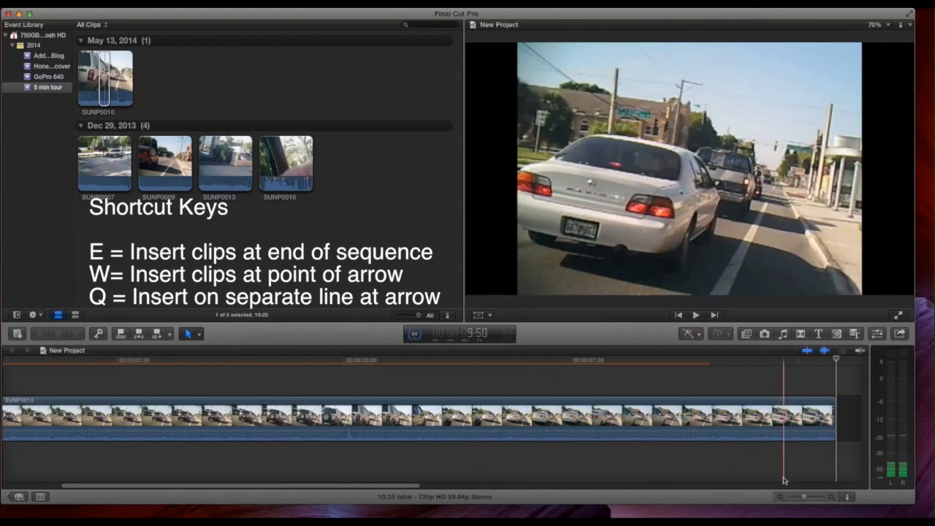
# Step: Add the default transition at the cut between SUNP0010 and SUNP0009, and move the playhead back near it
pyautogui.click(806, 500)
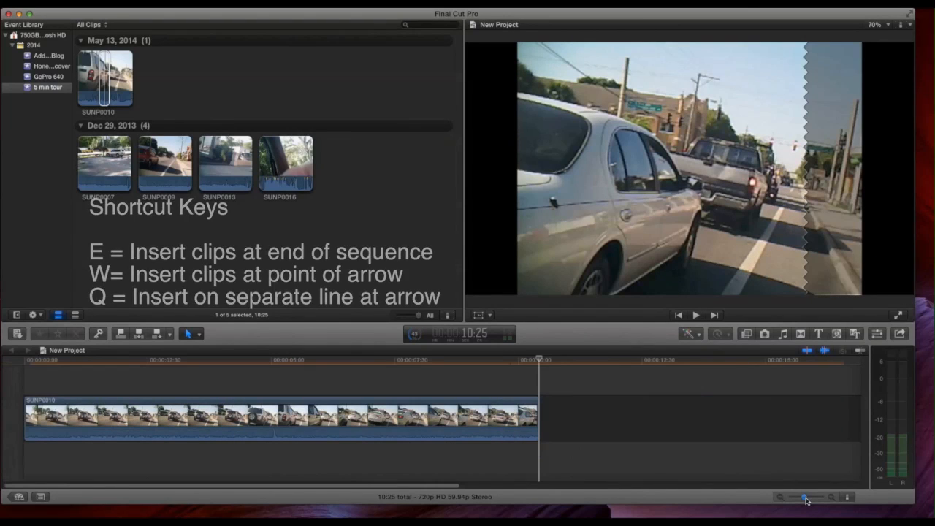
pyautogui.moveTo(806, 499); pyautogui.dragTo(798, 505)
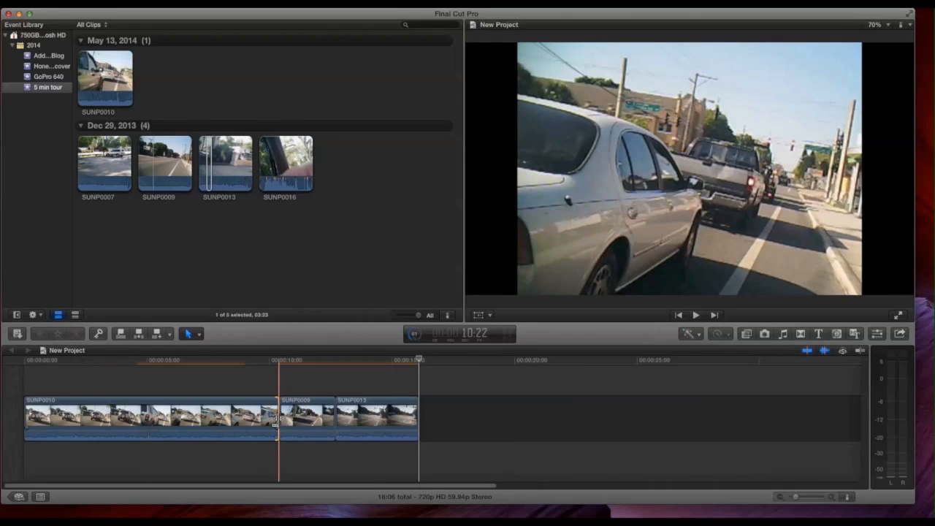
pyautogui.press('super+t')
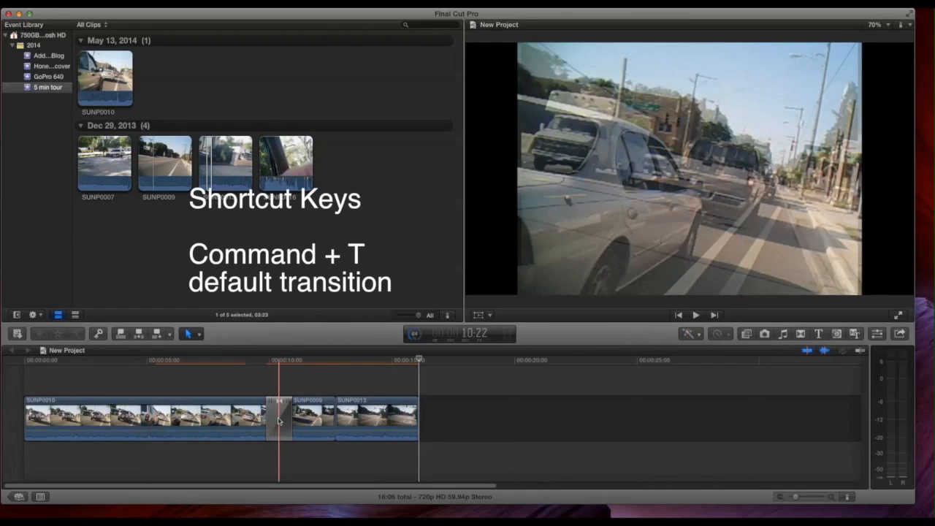
pyautogui.moveTo(420, 361); pyautogui.dragTo(312, 392)
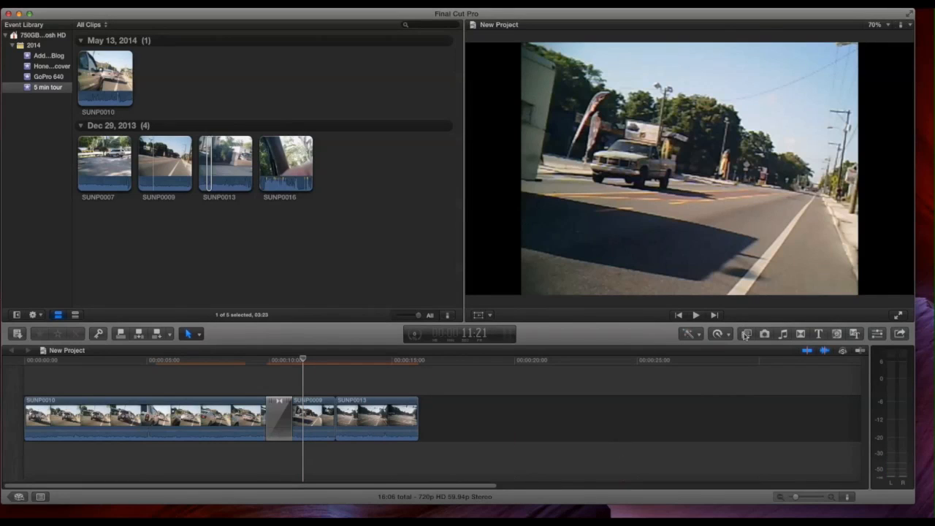
# Step: Browse the available video transitions across all categories
pyautogui.click(800, 333)
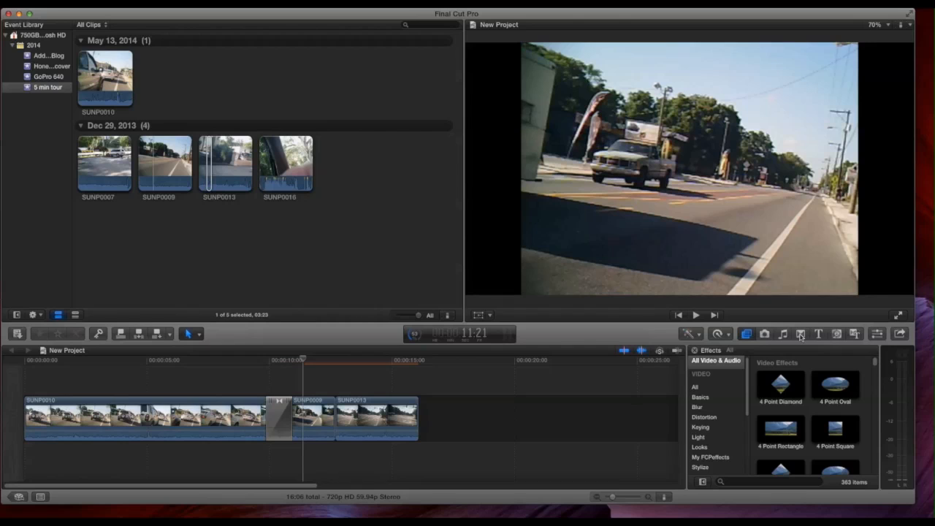
pyautogui.click(801, 334)
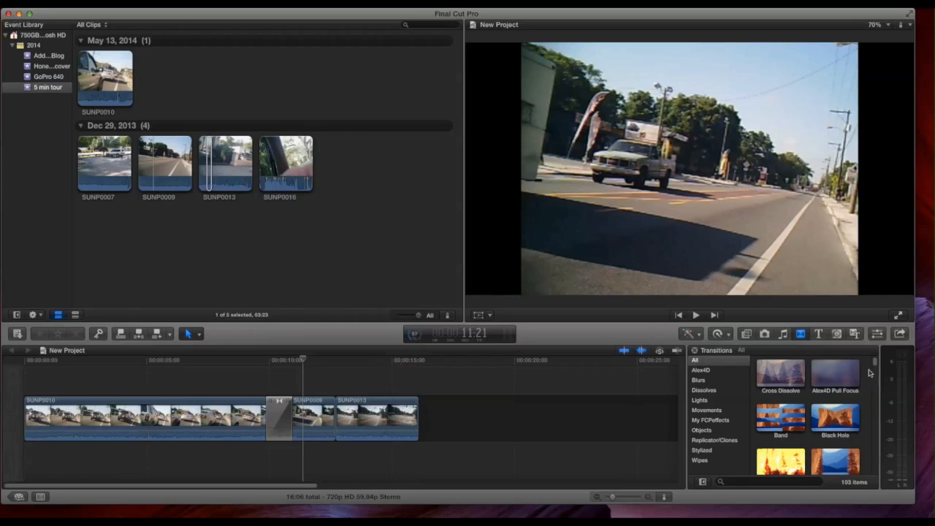
pyautogui.scroll(-1, 876, 366)
pyautogui.scroll(-5, 877, 367)
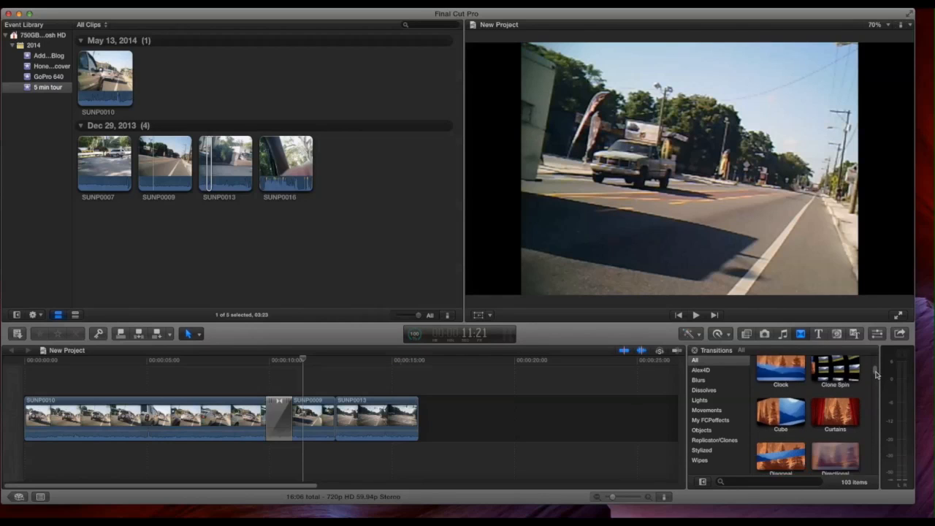
pyautogui.scroll(5, 876, 365)
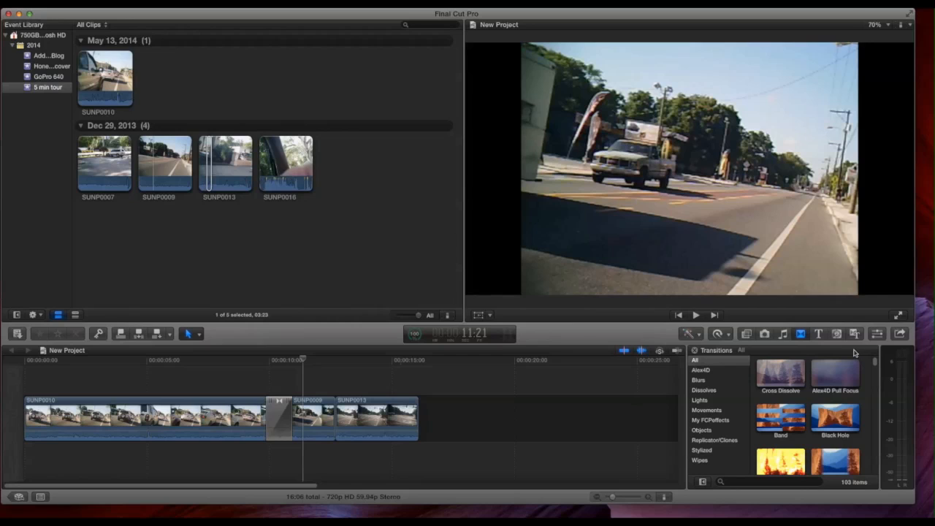
# Step: Place a Basic Title above SUNP0010 near the start of the timeline
pyautogui.click(818, 334)
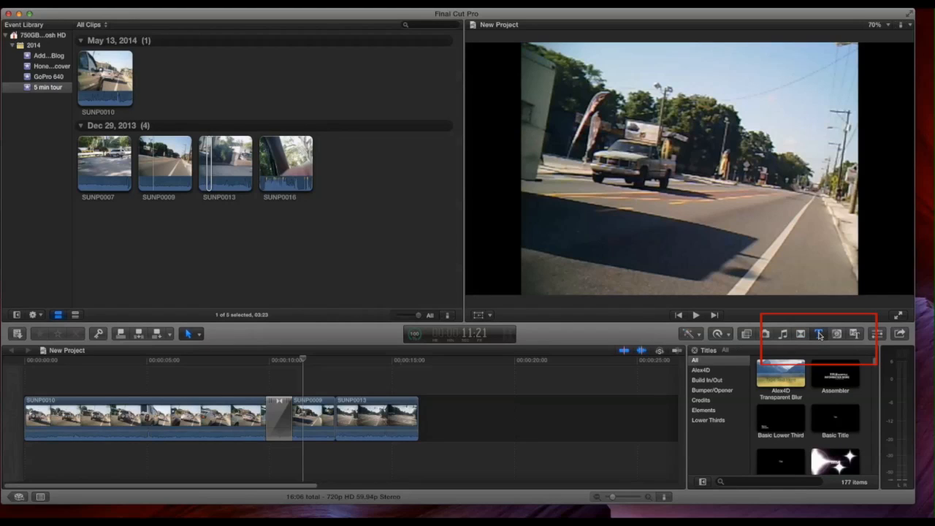
pyautogui.click(834, 409)
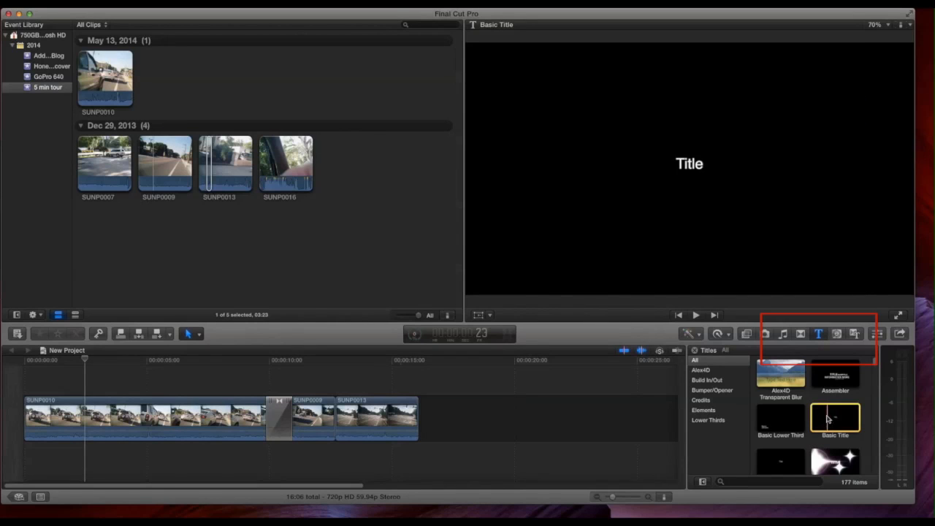
pyautogui.moveTo(827, 417); pyautogui.dragTo(39, 381)
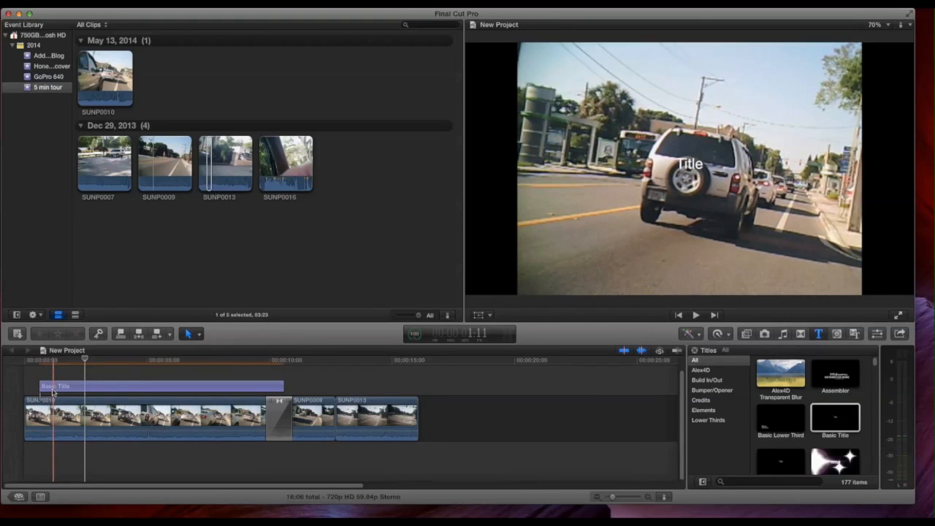
# Step: Replace the Basic Title's text with "5 minute Tour" on one line and "of FCP X" on the next
pyautogui.click(54, 388)
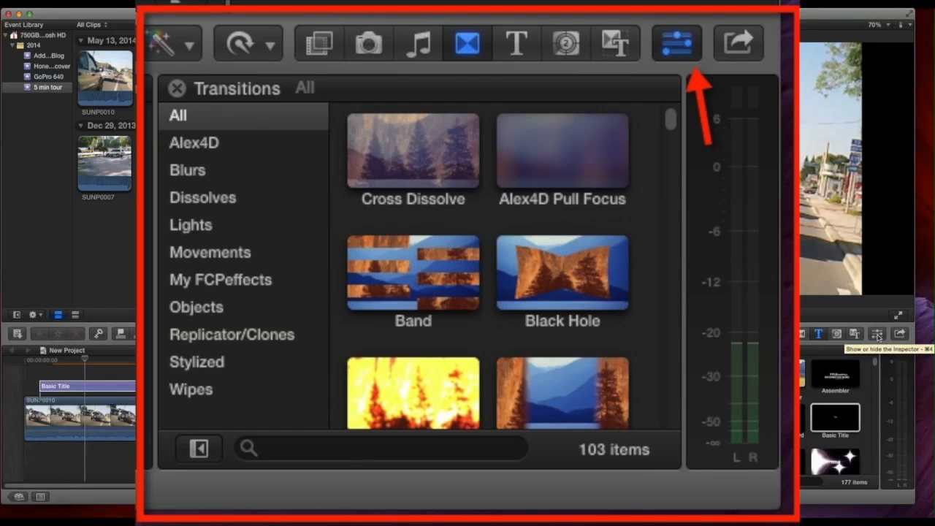
pyautogui.click(878, 334)
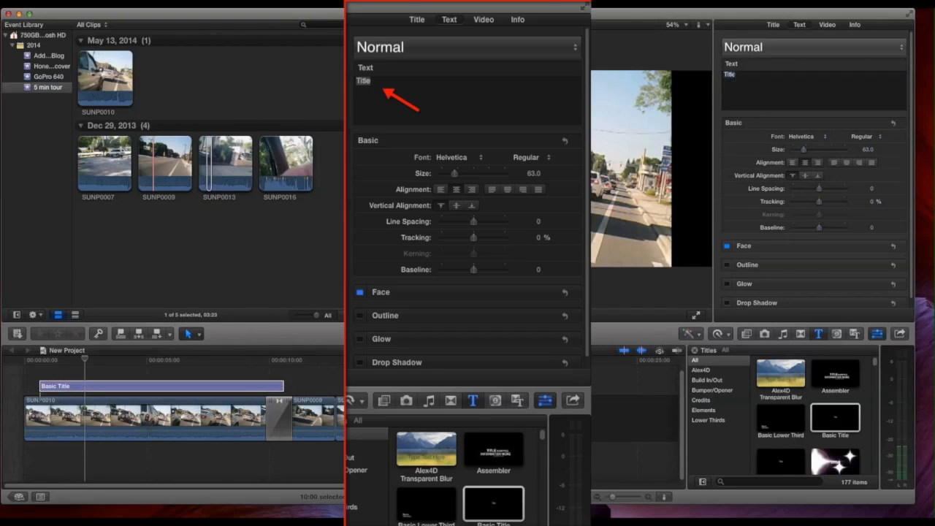
pyautogui.write('5 mi')
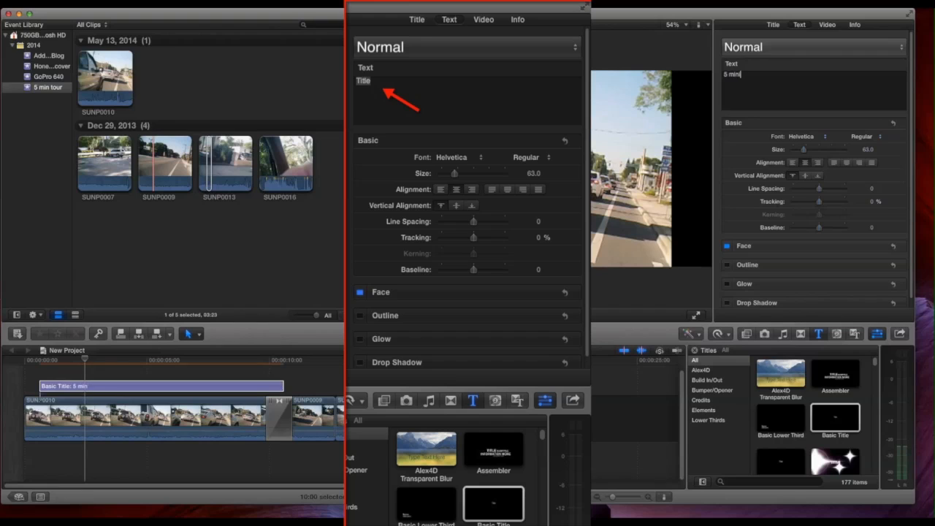
pyautogui.write('nute Tour')
pyautogui.press('BackSpace')
pyautogui.write('ur')
pyautogui.press('Return')
pyautogui.write('of FC')
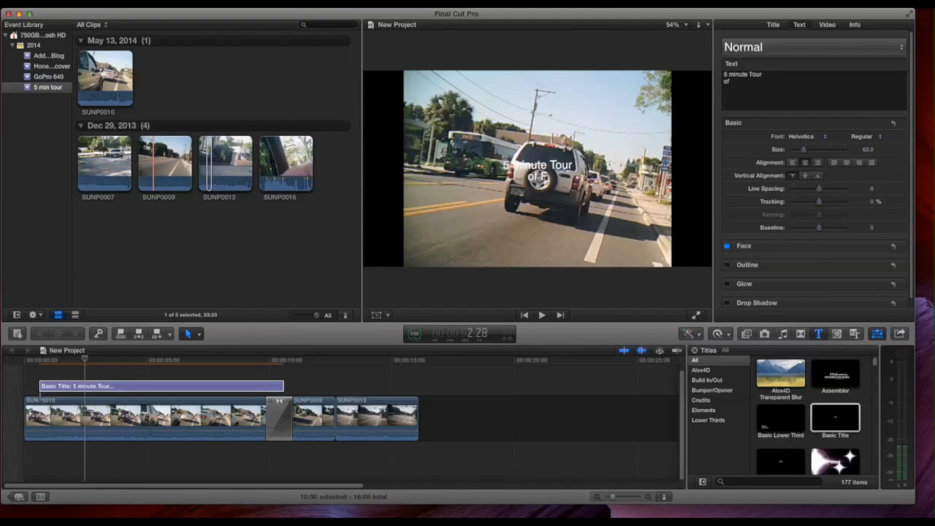
pyautogui.write('P X')
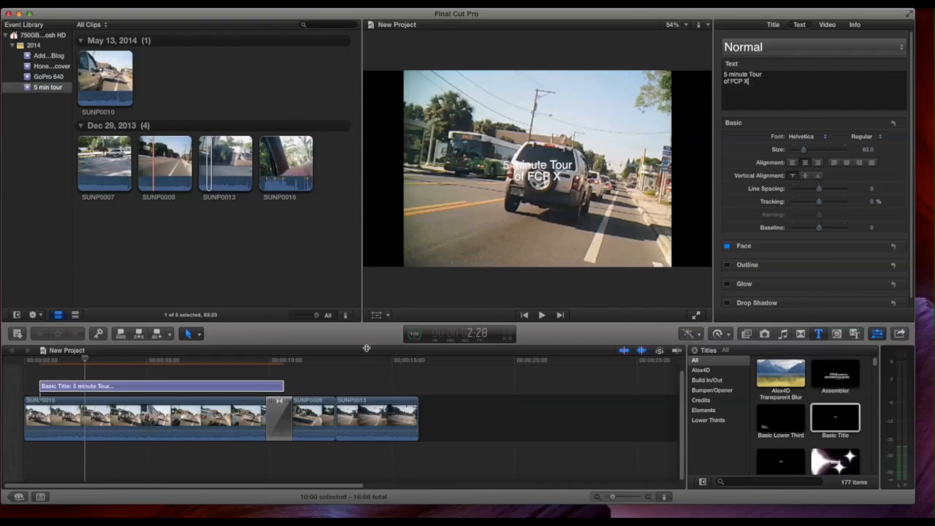
# Step: Fill the title text with a crimson red and enlarge it to size 192
pyautogui.click(233, 420)
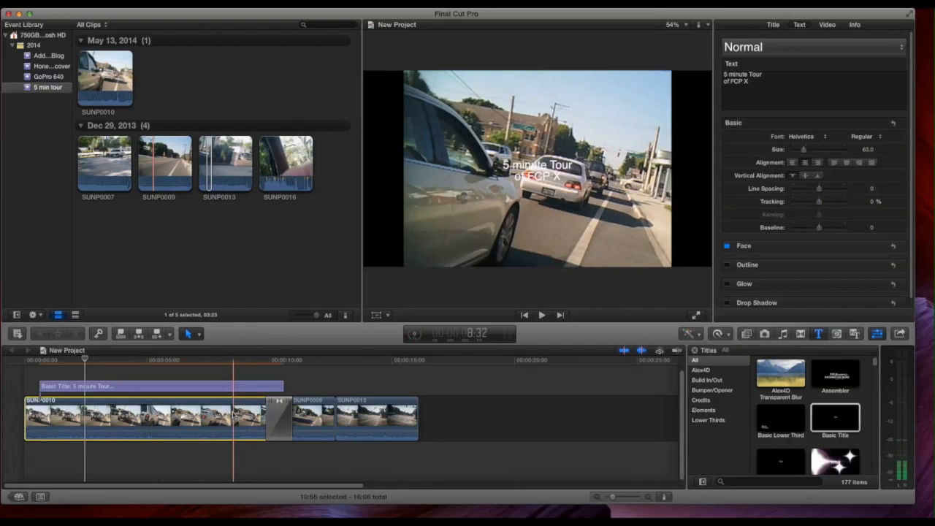
pyautogui.moveTo(86, 359); pyautogui.dragTo(133, 376)
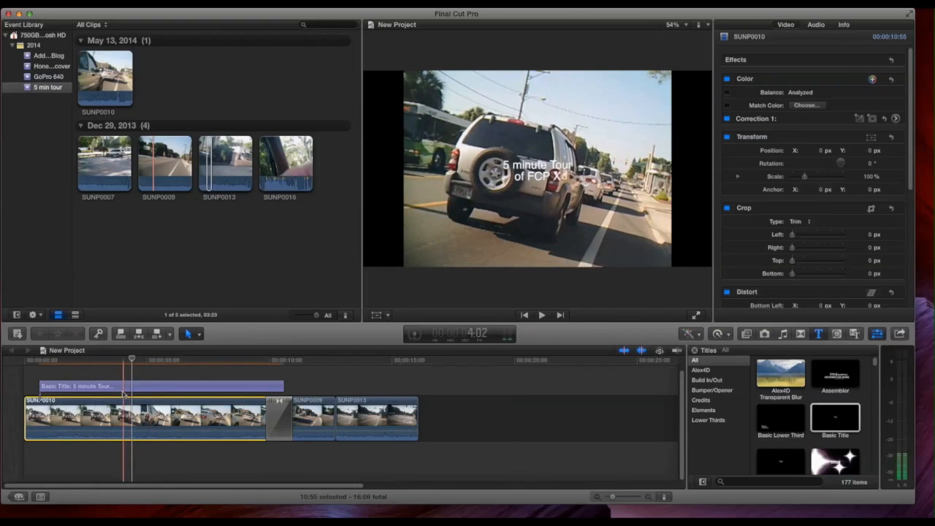
pyautogui.click(124, 387)
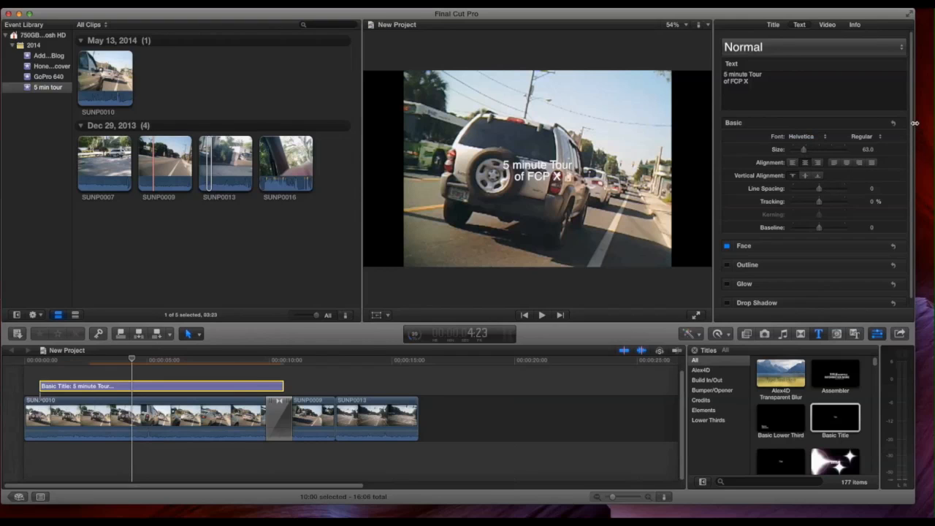
pyautogui.click(878, 247)
pyautogui.click(810, 272)
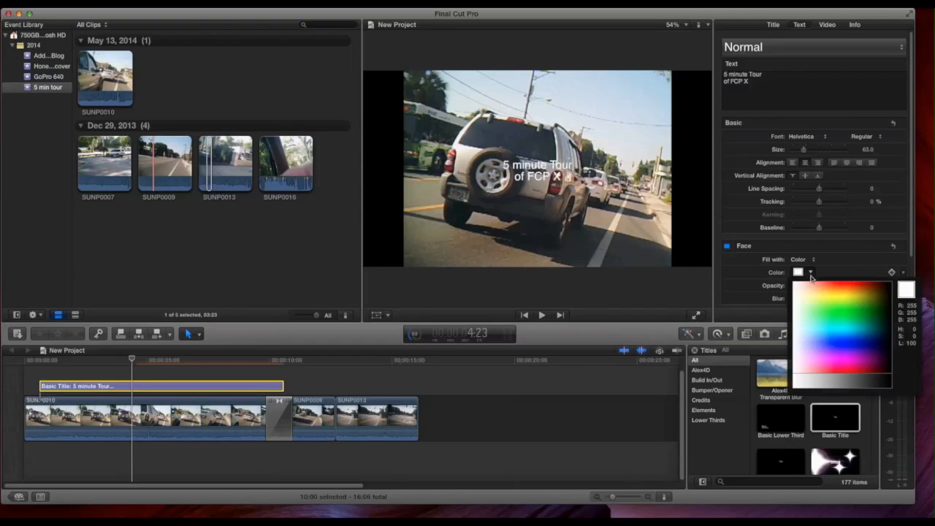
pyautogui.click(875, 283)
pyautogui.moveTo(876, 284); pyautogui.dragTo(863, 370)
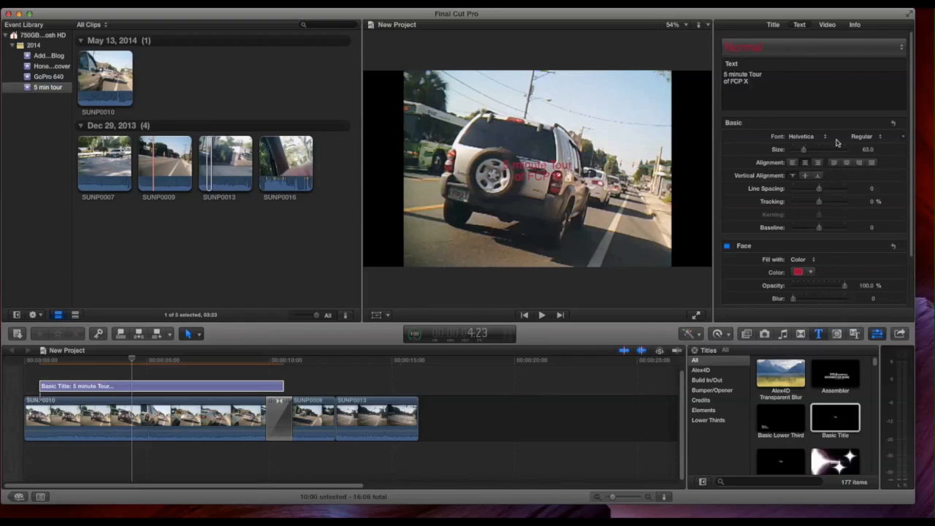
pyautogui.moveTo(807, 154); pyautogui.dragTo(827, 148)
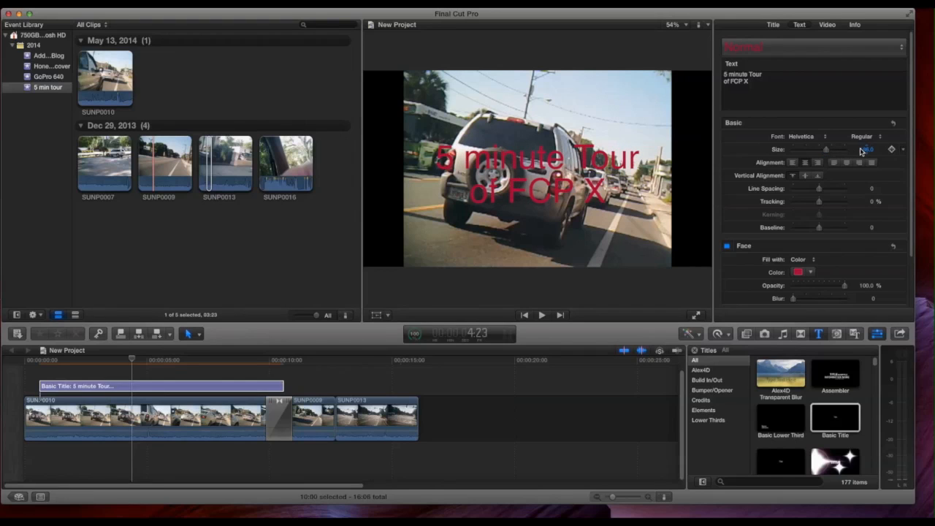
pyautogui.moveTo(864, 151)
pyautogui.mouseDown()
pyautogui.moveTo(873, 149)
pyautogui.moveTo(866, 158)
pyautogui.mouseUp()
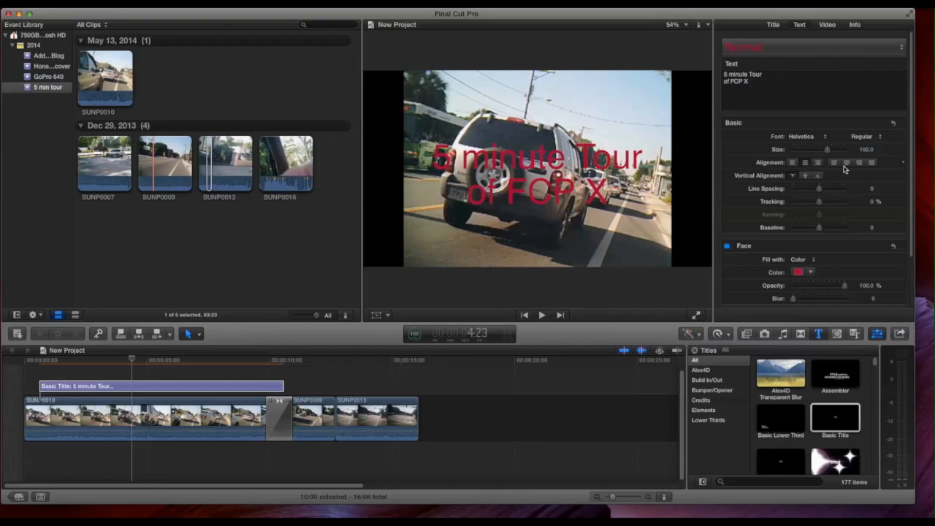
# Step: Shorten the title by trimming its end back to about 7:28 on the timeline
pyautogui.click(131, 360)
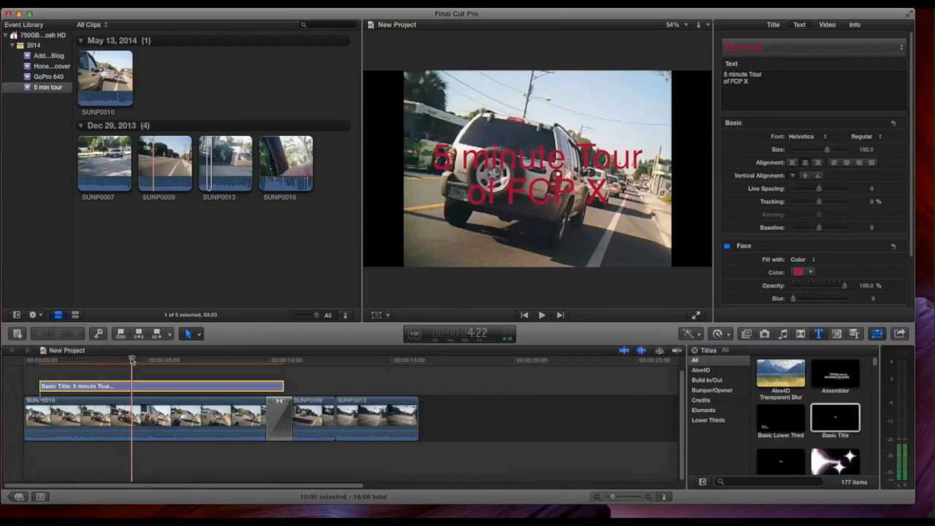
pyautogui.moveTo(132, 360); pyautogui.dragTo(201, 387)
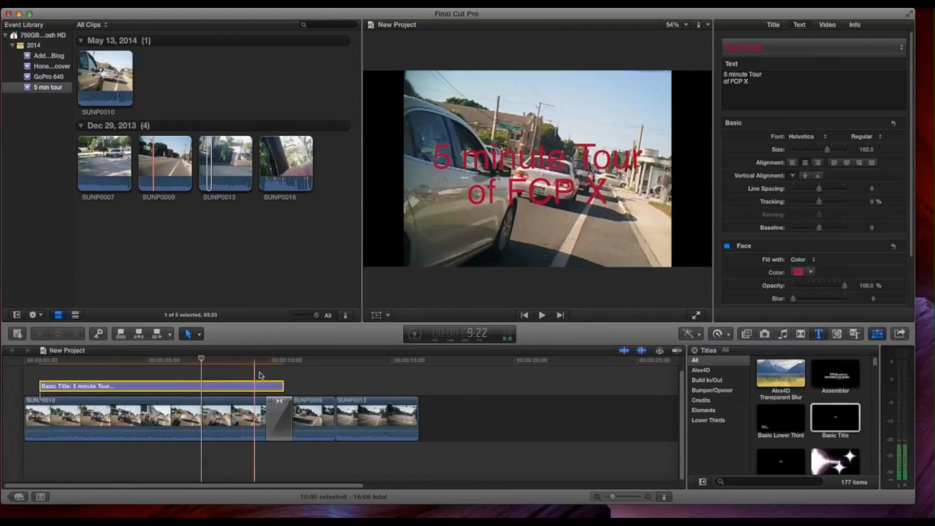
pyautogui.moveTo(284, 386); pyautogui.dragTo(200, 400)
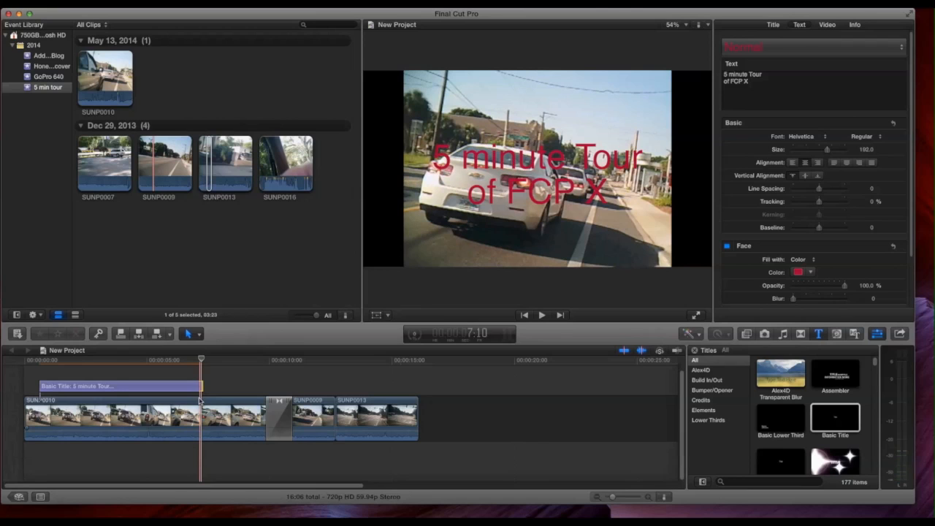
pyautogui.press('super+z')
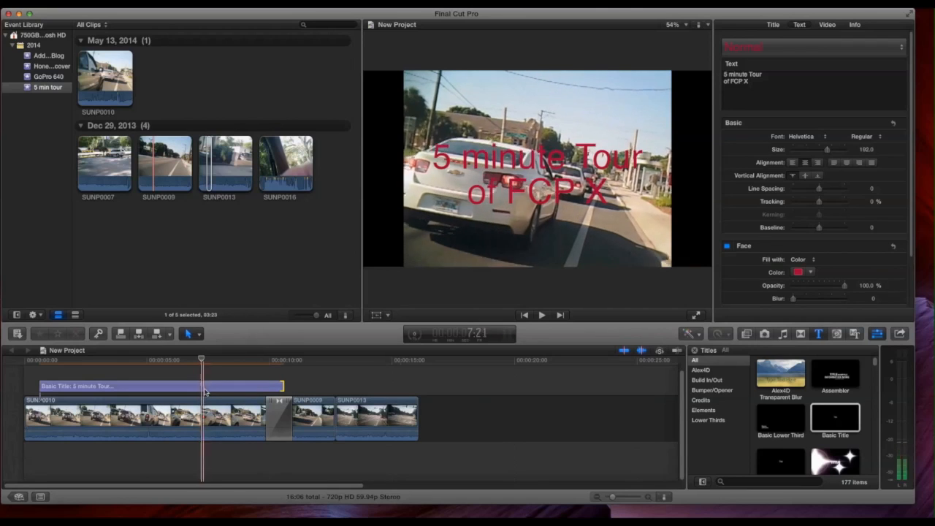
pyautogui.click(206, 390)
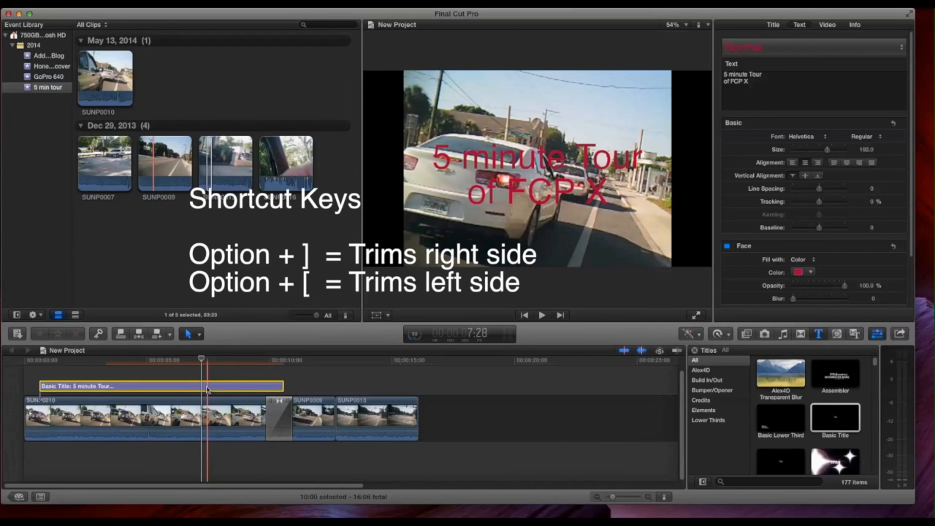
pyautogui.hotkey('alt', ']')
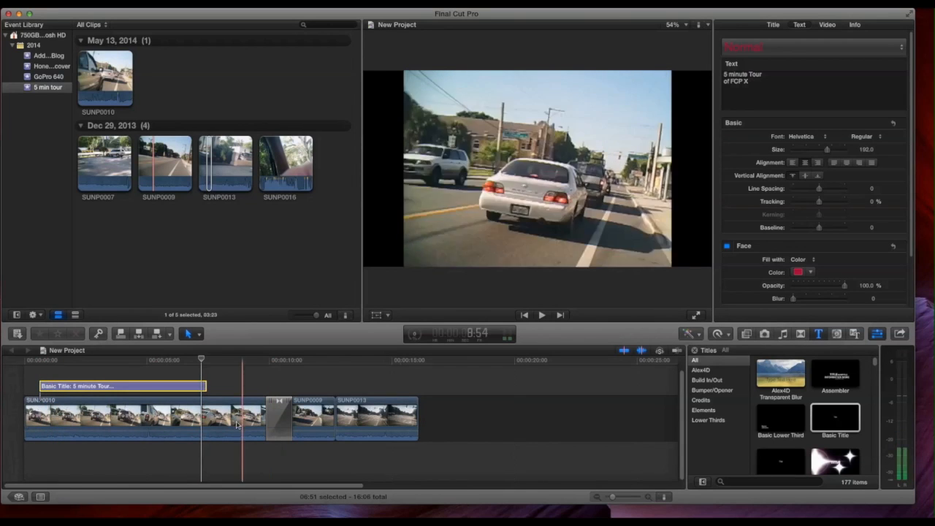
# Step: Preview the sequence from its beginning, playing it forward and in reverse with stops in between
pyautogui.click(24, 414)
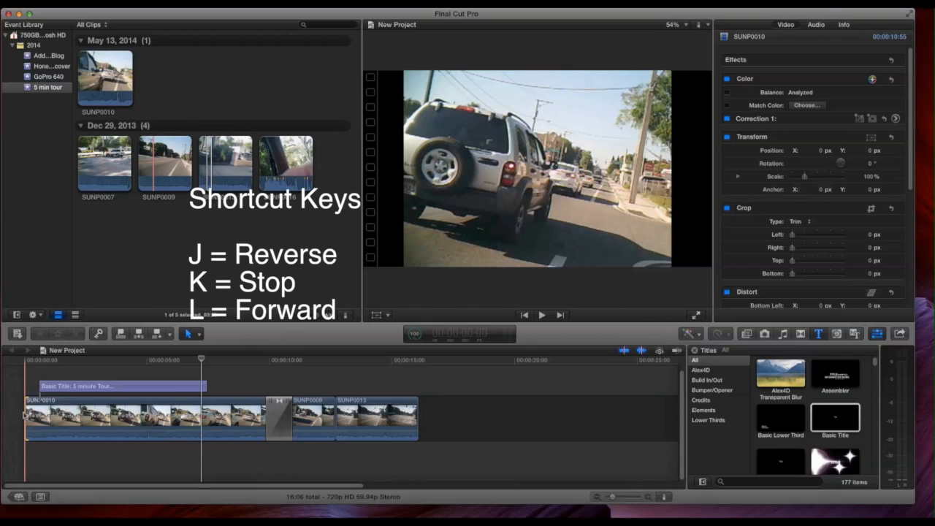
pyautogui.press('l')
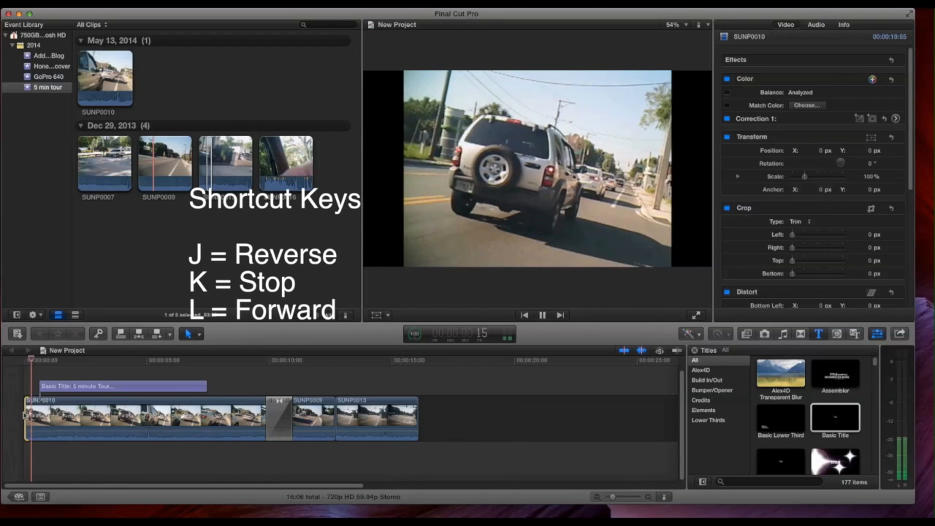
pyautogui.press('k')
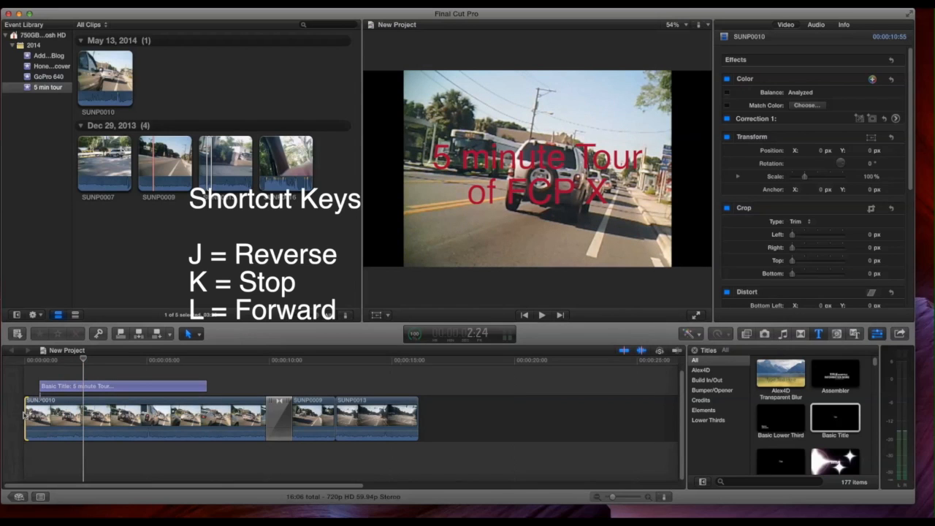
pyautogui.press('j')
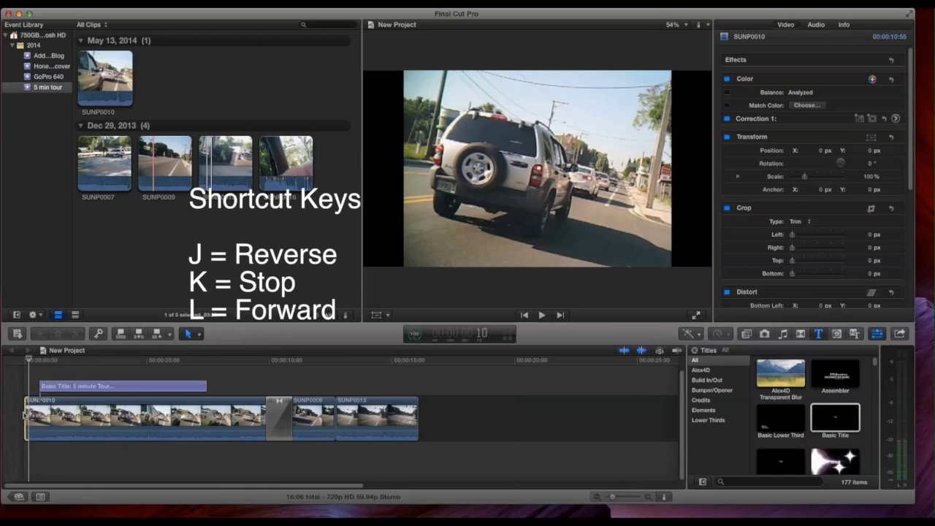
pyautogui.press('l')
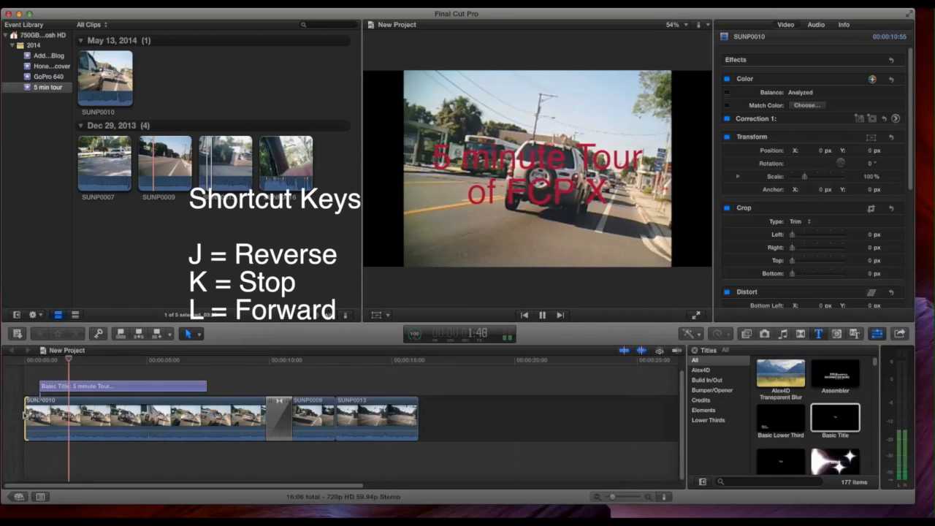
pyautogui.press('k')
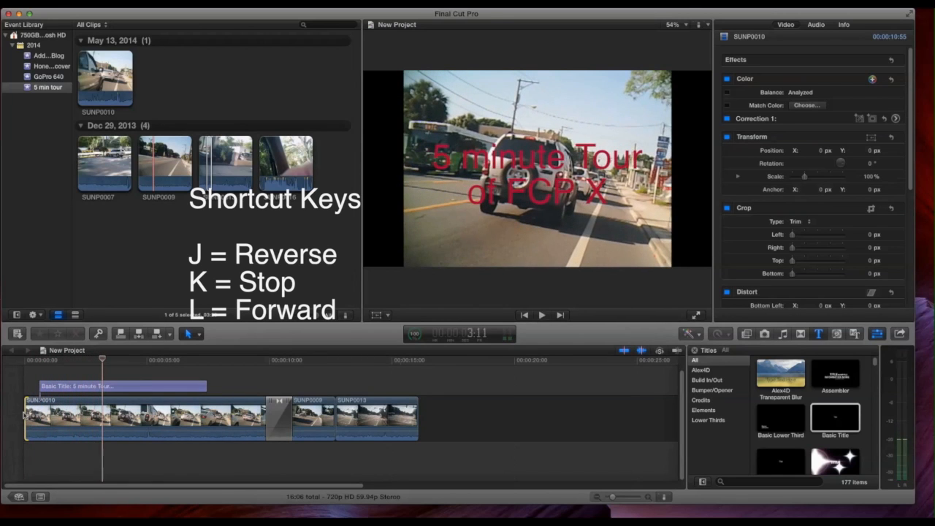
pyautogui.press('l')
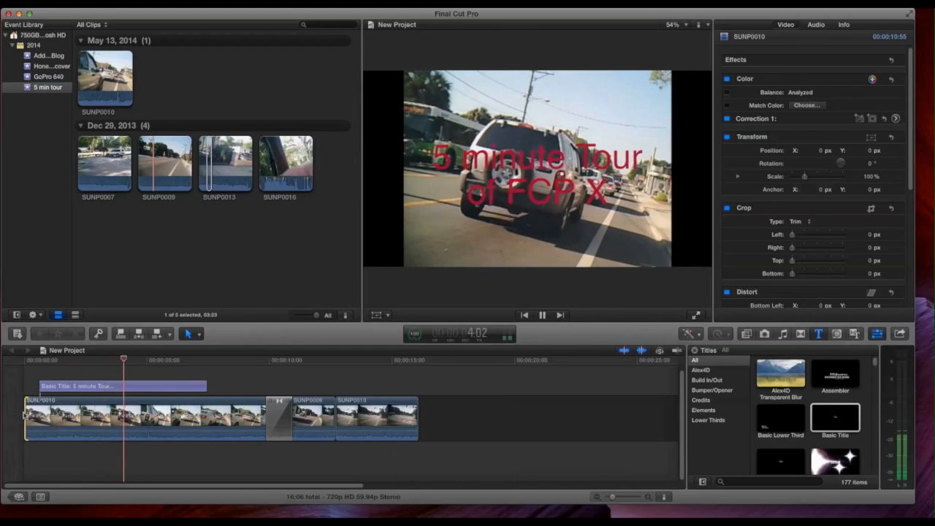
pyautogui.press('k')
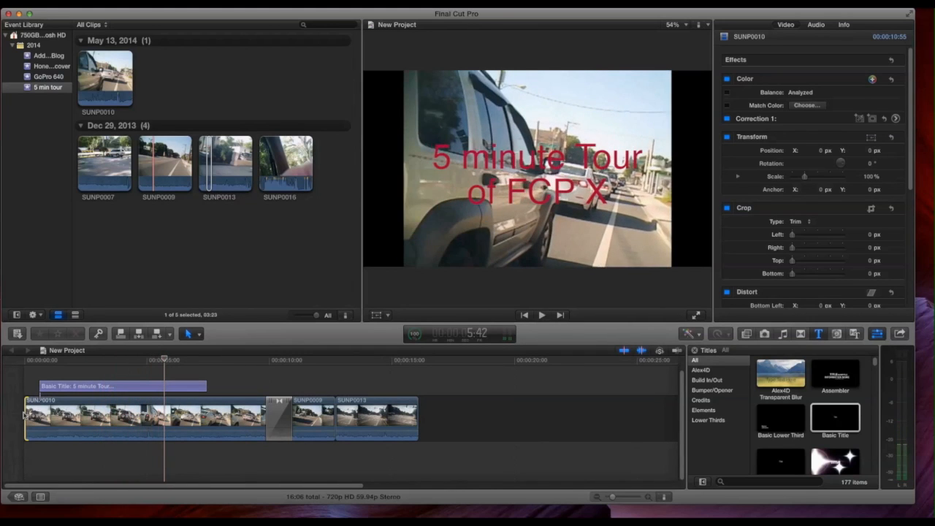
# Step: Play through SUNP0013 to find a new end point and trim the clip's end back to about 15:30
pyautogui.click(351, 360)
pyautogui.press('l')
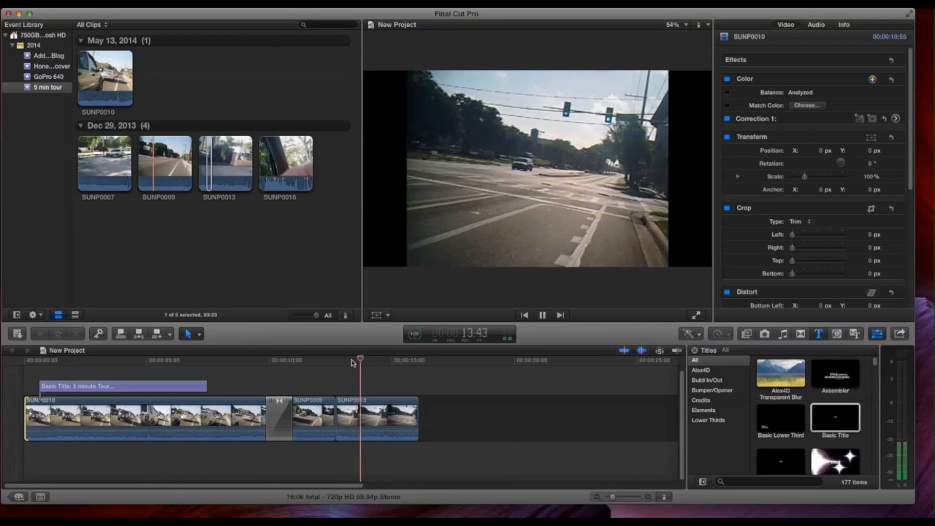
pyautogui.press('k')
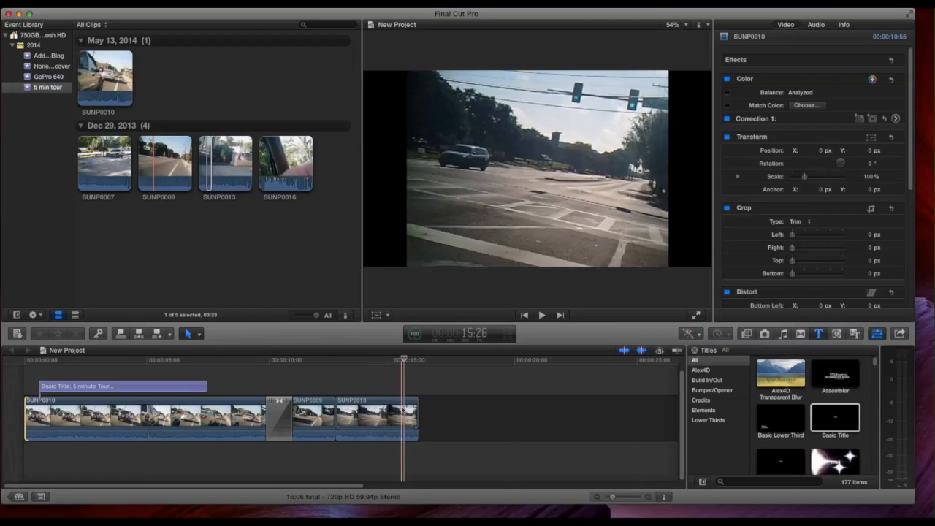
pyautogui.click(415, 413)
pyautogui.moveTo(415, 413); pyautogui.dragTo(403, 417)
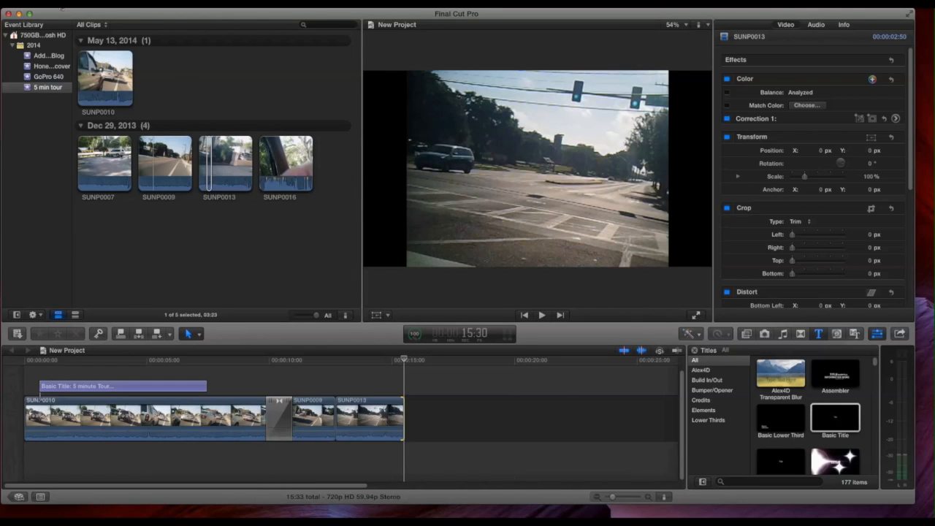
# Step: Review the available sharing destinations for the finished project without exporting it
pyautogui.click(62, 8)
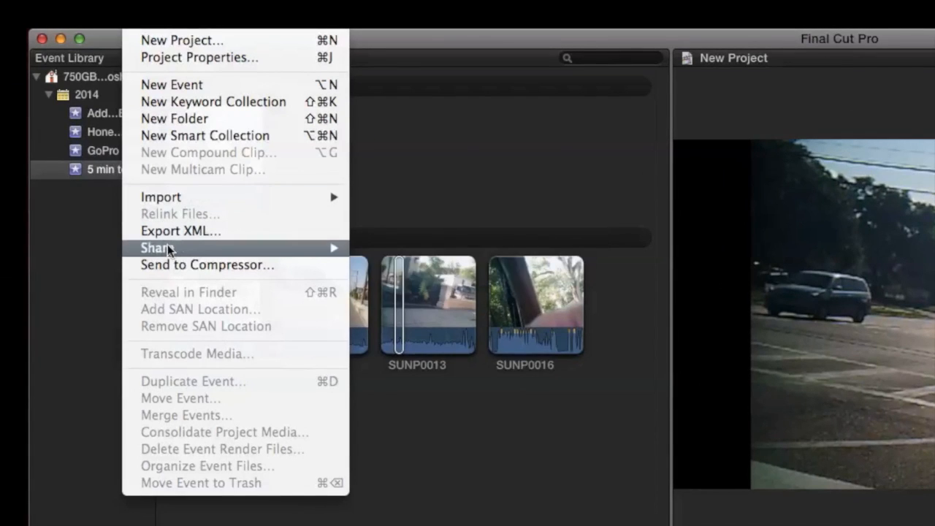
pyautogui.moveTo(180, 251)
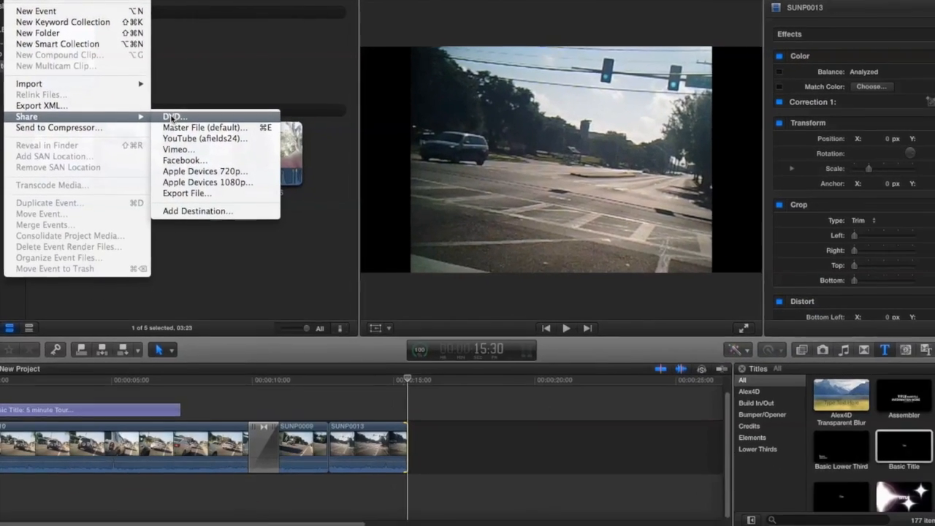
pyautogui.click(190, 112)
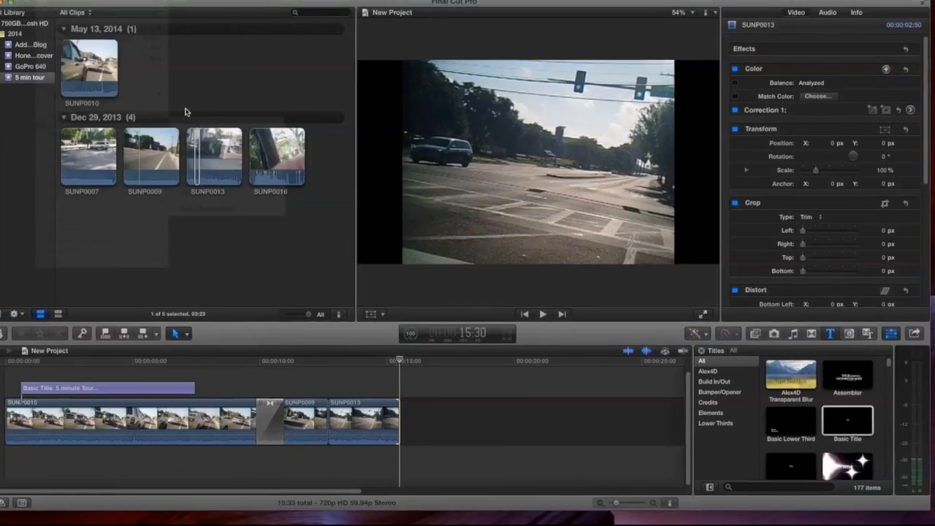